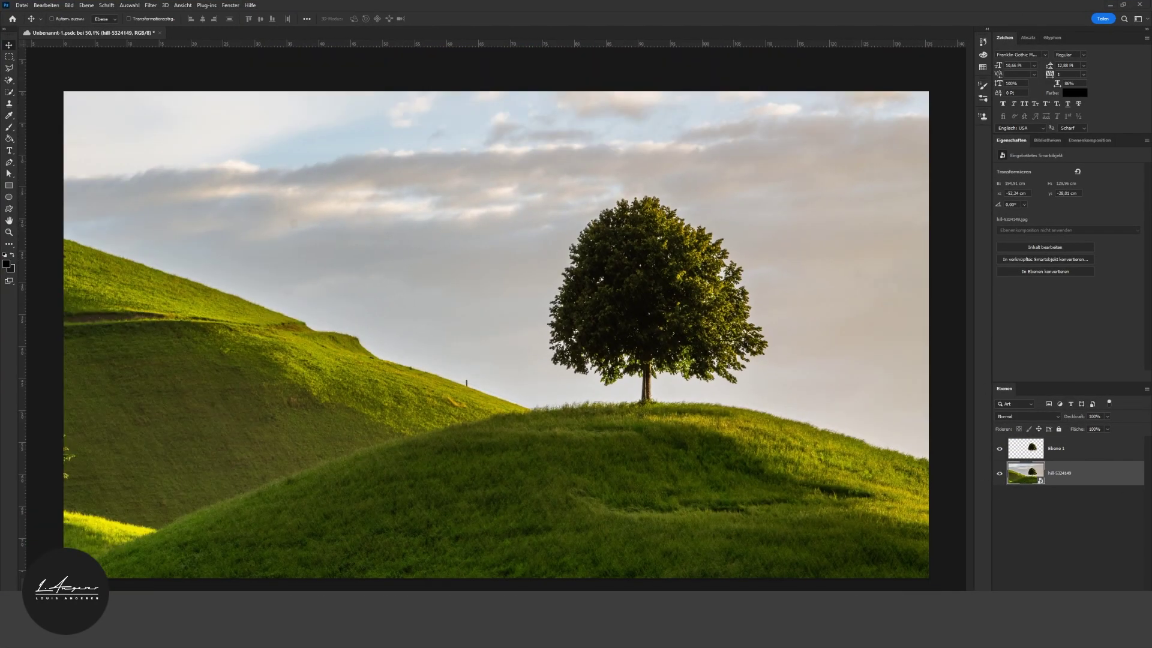
Show the Channels panel and view the Blue channel on its own
click(230, 5)
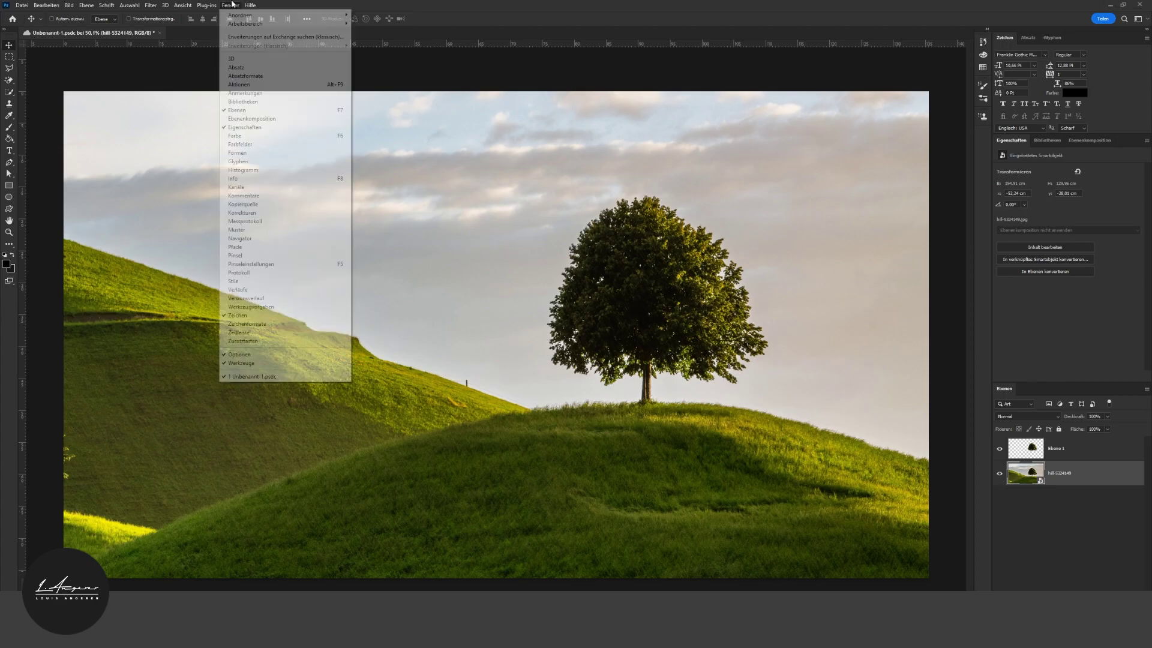
click(246, 198)
key(ctrl+5)
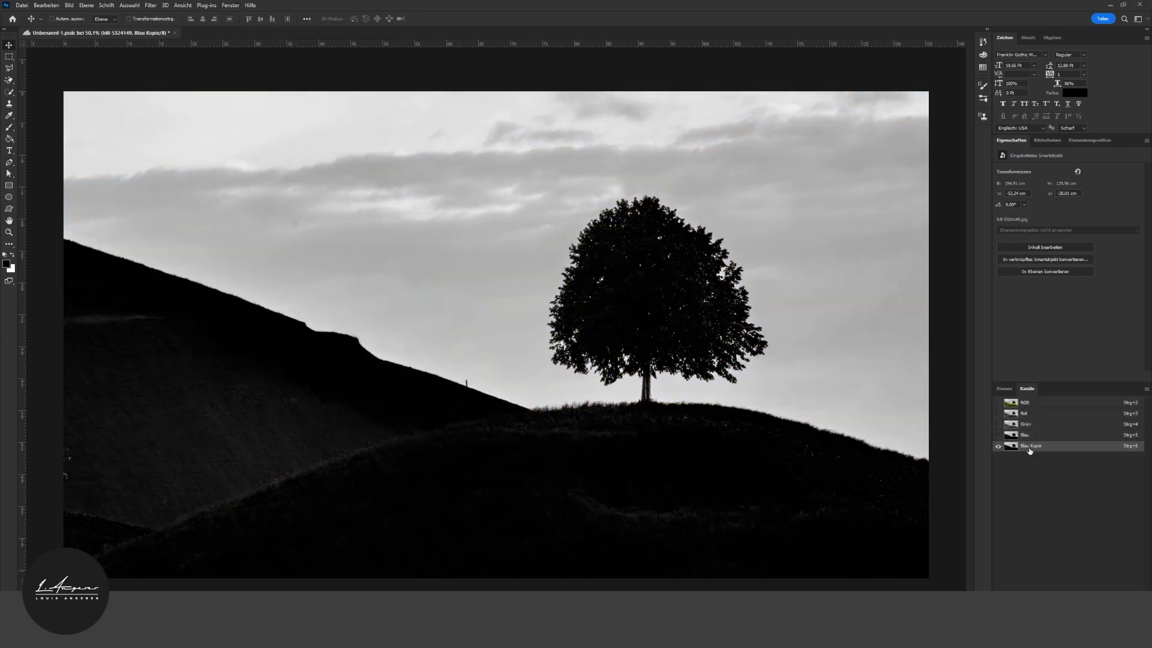
Crush the Blue copy channel to stark black and white with two Levels passes
key(ctrl+l)
key(Return)
key(ctrl+l)
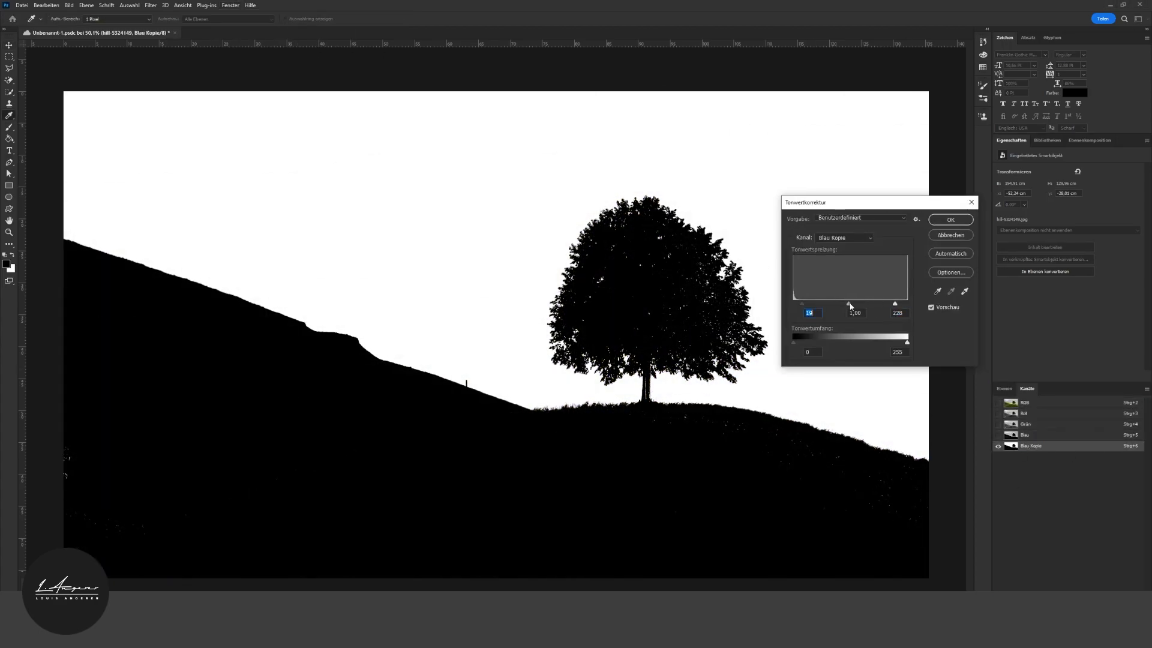
key(Return)
Load the Blue copy channel as a selection of the tree and hills
ctrl+click(1011, 445)
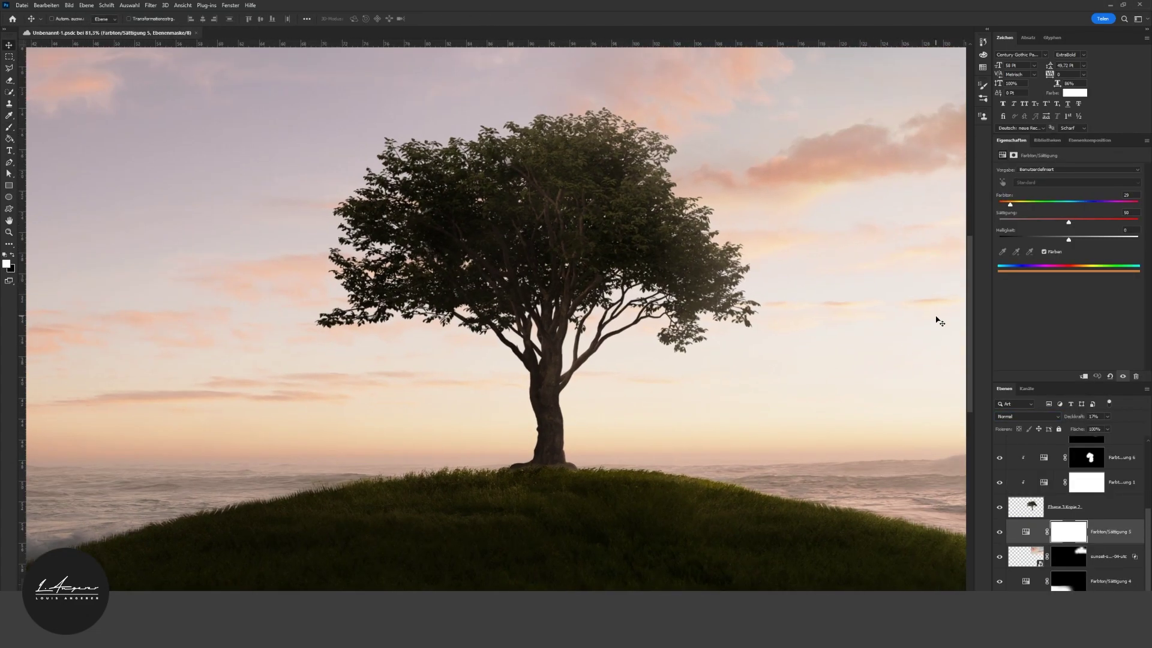
Scroll down three notches in the workspace
scroll(939, 322, down, 5)
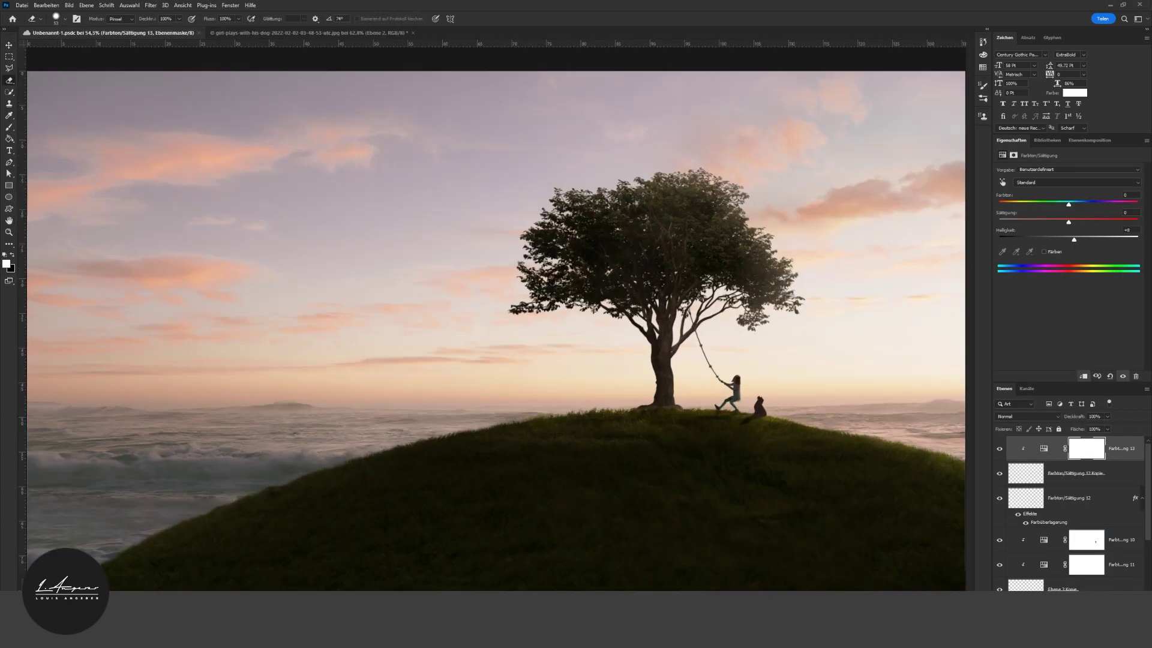
Scroll back up three notches in the workspace
scroll(729, 426, up, 2)
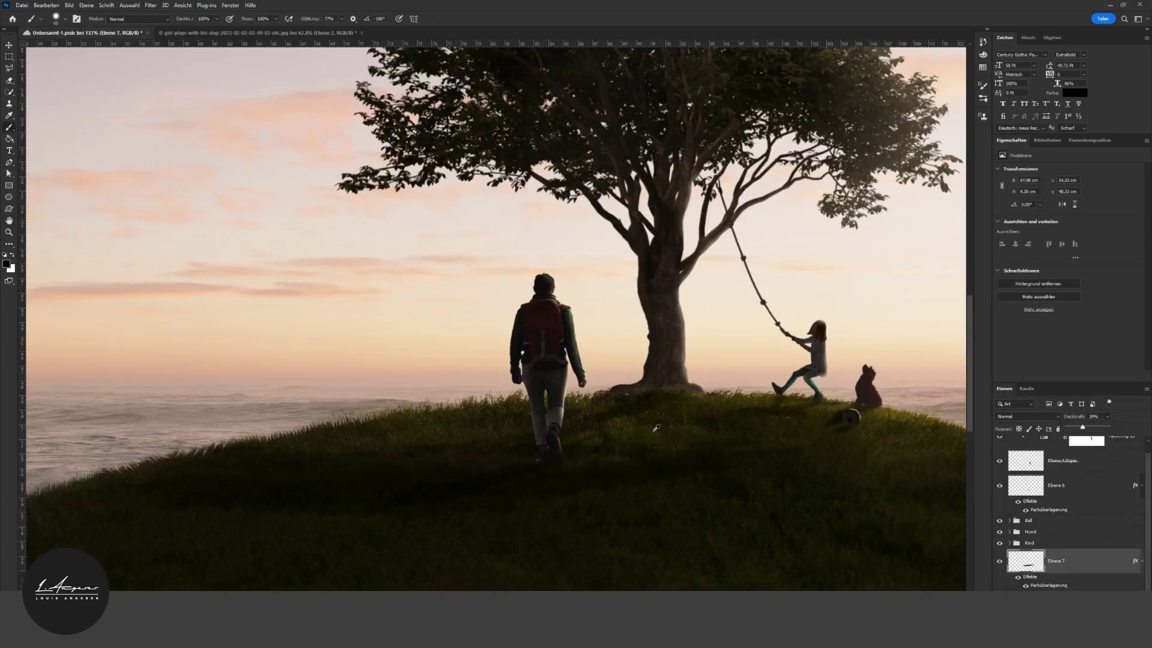
Scroll down six notches in the workspace
scroll(664, 548, down, 2)
scroll(600, 480, down, 3)
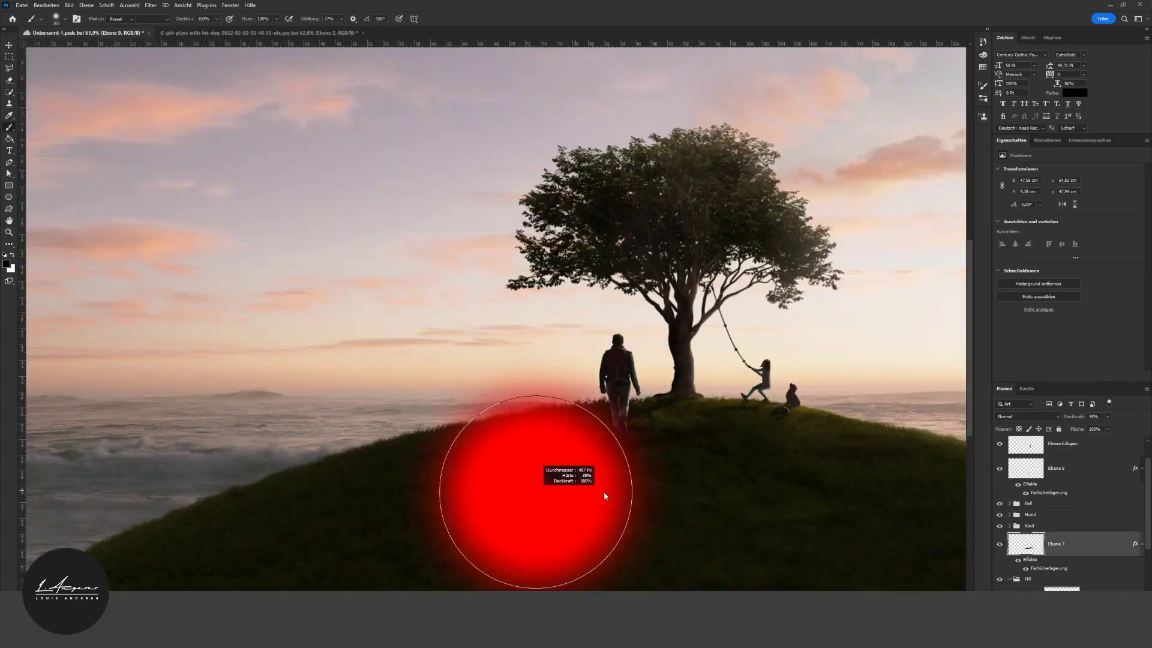